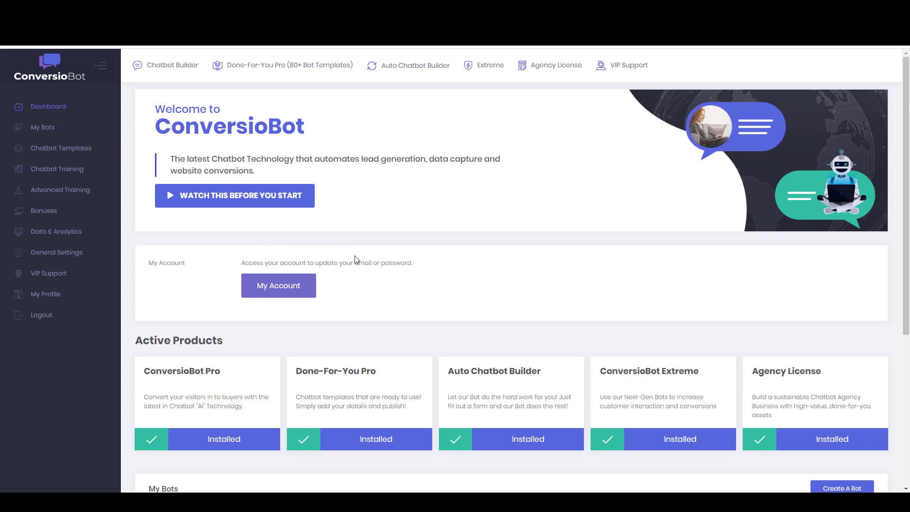
Open the Contact Us v1 bot's design page and examine its Bot Design settings
{"action": "left_click", "coordinate": [47, 129]}
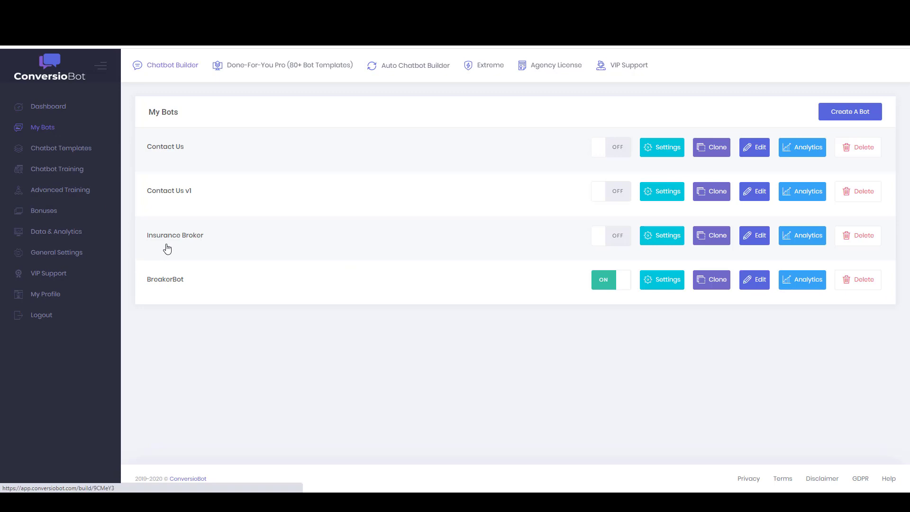
{"action": "left_click", "coordinate": [214, 193]}
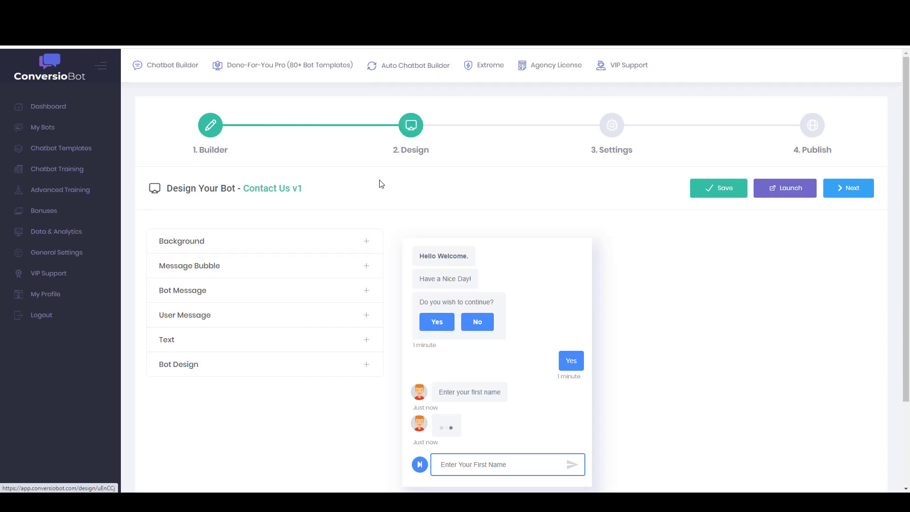
{"action": "scroll", "coordinate": [311, 209], "scroll_direction": "down", "scroll_amount": 2}
{"action": "left_click", "coordinate": [368, 259]}
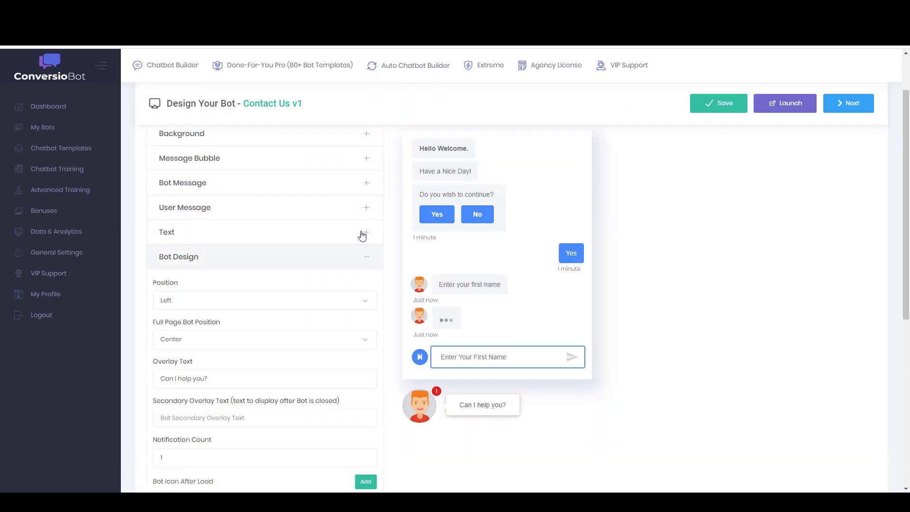
{"action": "scroll", "coordinate": [362, 235], "scroll_direction": "down", "scroll_amount": 1}
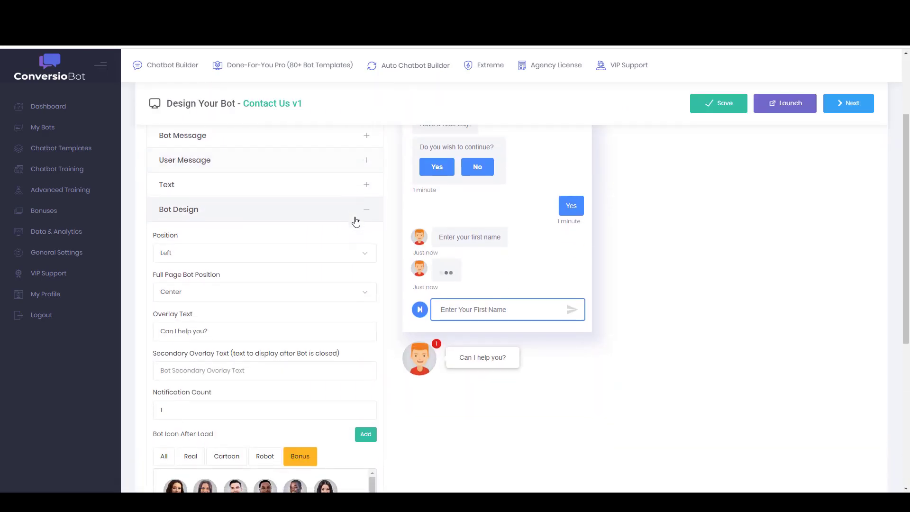
{"action": "left_click", "coordinate": [368, 294]}
{"action": "left_click", "coordinate": [182, 335]}
{"action": "left_click", "coordinate": [195, 296]}
{"action": "left_click", "coordinate": [189, 345]}
Return to the bot list, open the chatbot template library and look through the available templates
{"action": "left_click", "coordinate": [55, 128]}
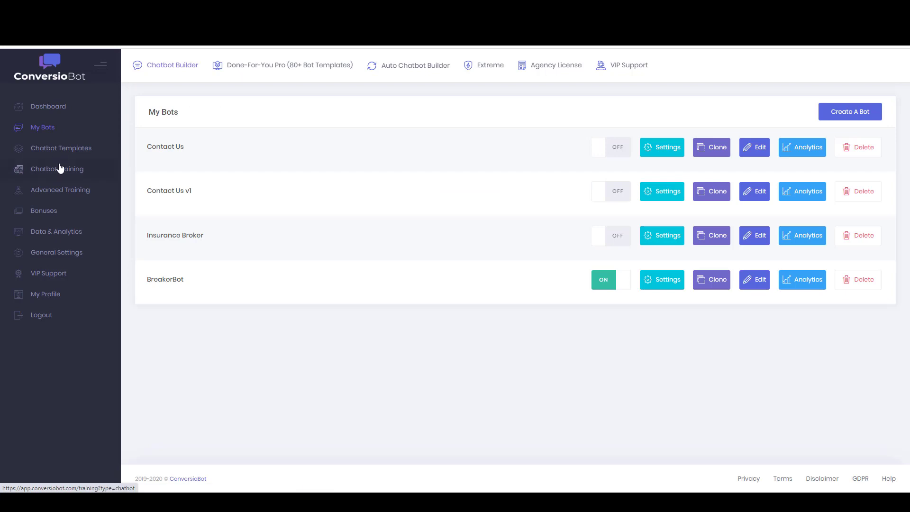
{"action": "left_click", "coordinate": [57, 151]}
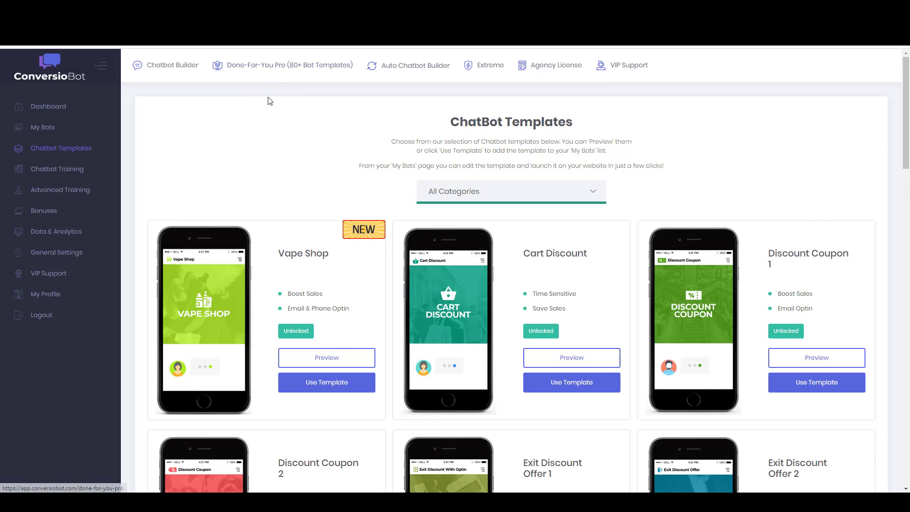
{"action": "scroll", "coordinate": [414, 153], "scroll_direction": "down", "scroll_amount": 5}
{"action": "scroll", "coordinate": [414, 152], "scroll_direction": "down", "scroll_amount": 15}
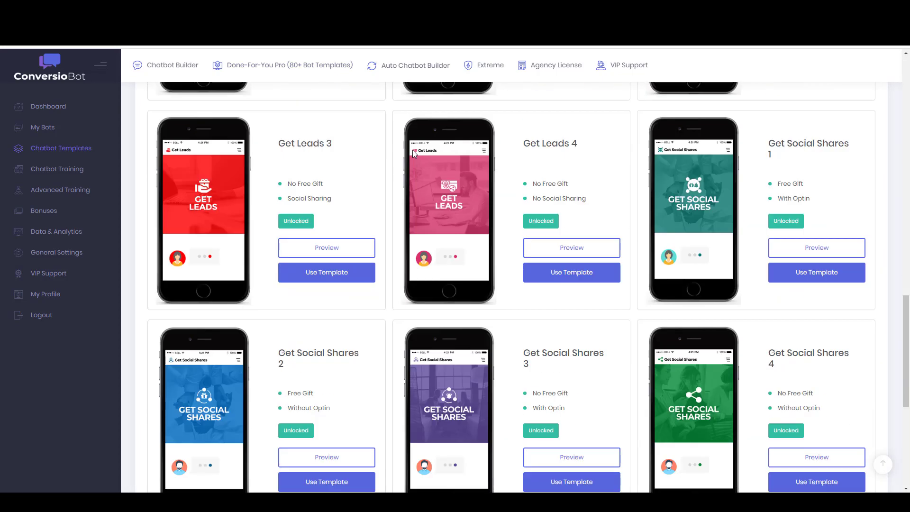
{"action": "scroll", "coordinate": [413, 155], "scroll_direction": "up", "scroll_amount": 20}
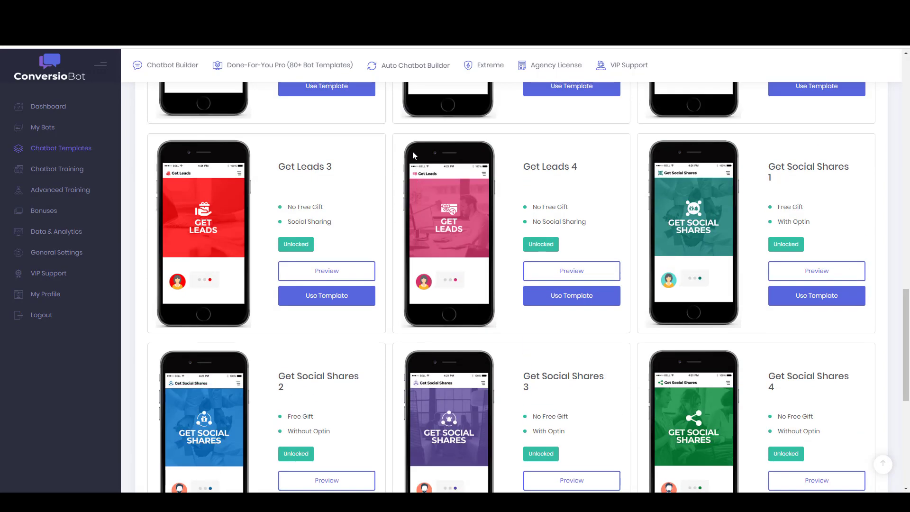
{"action": "scroll", "coordinate": [416, 163], "scroll_direction": "up", "scroll_amount": 3}
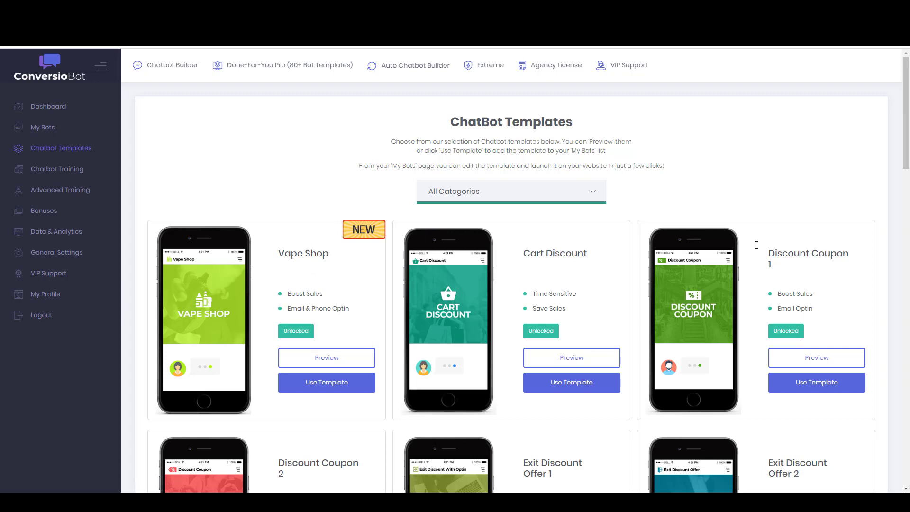
{"action": "scroll", "coordinate": [756, 244], "scroll_direction": "down", "scroll_amount": 9}
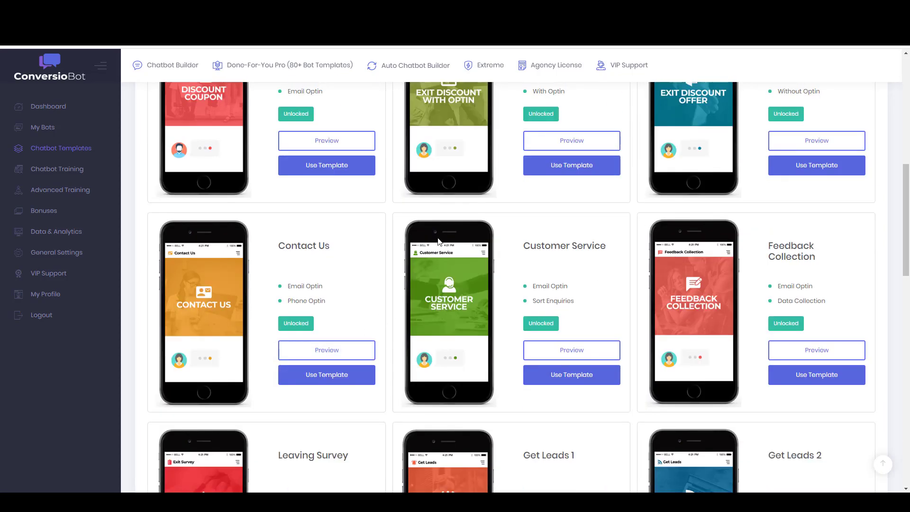
{"action": "scroll", "coordinate": [563, 202], "scroll_direction": "down", "scroll_amount": 4}
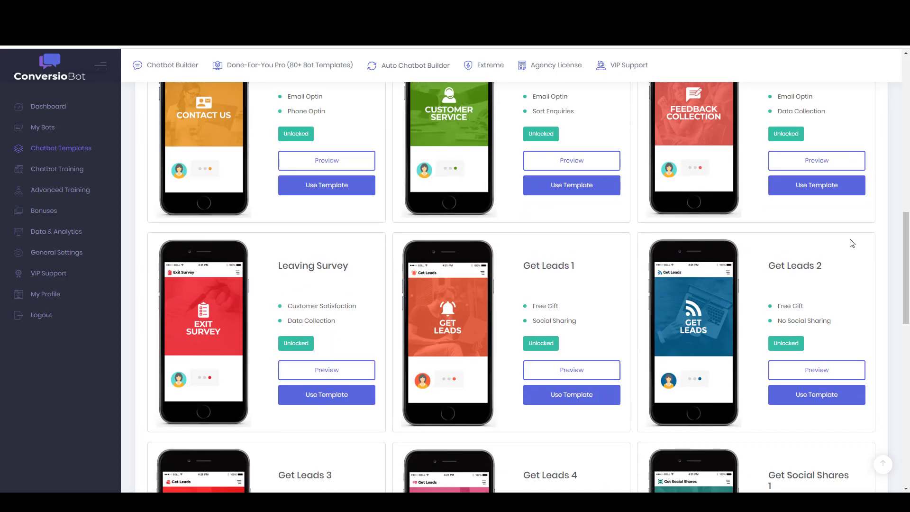
{"action": "scroll", "coordinate": [852, 243], "scroll_direction": "down", "scroll_amount": 5}
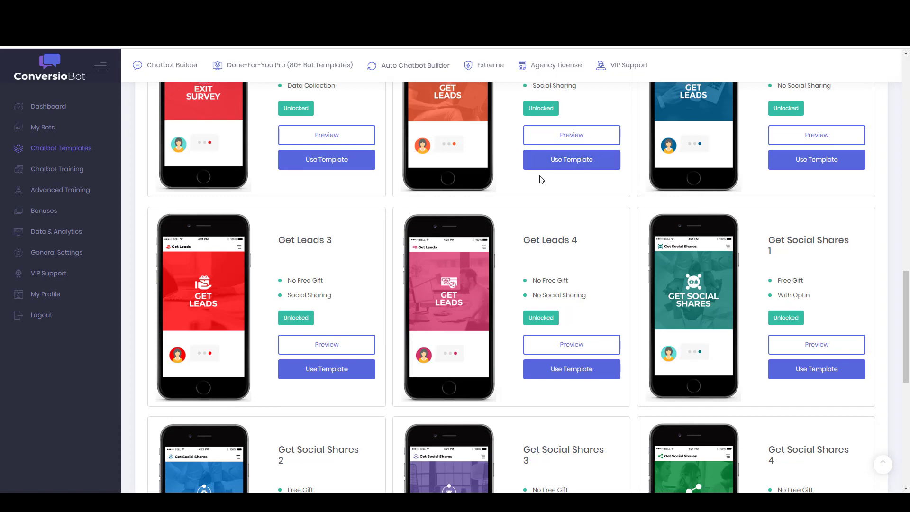
{"action": "scroll", "coordinate": [542, 180], "scroll_direction": "up", "scroll_amount": 18}
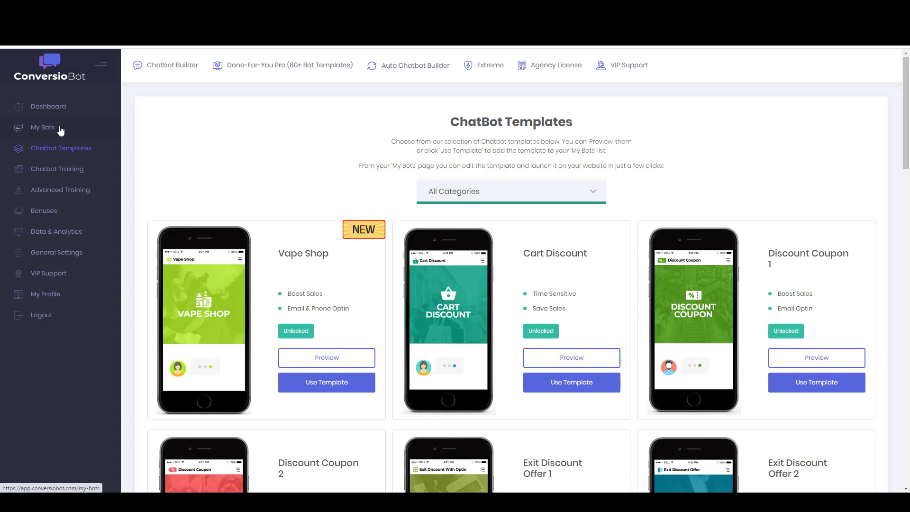
Reopen the Contact Us v1 bot's design page and expand Bot Design to its icon galleries
{"action": "left_click", "coordinate": [60, 130]}
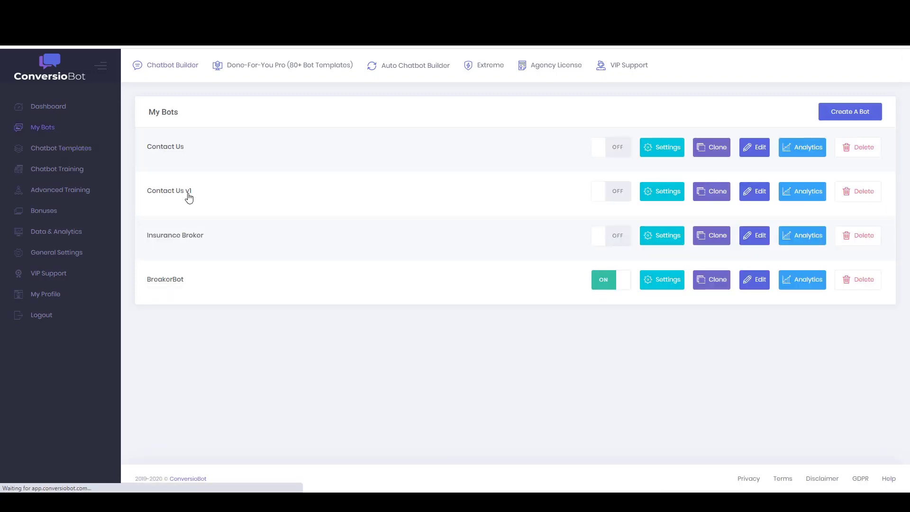
{"action": "left_click", "coordinate": [181, 195]}
{"action": "left_click", "coordinate": [357, 137]}
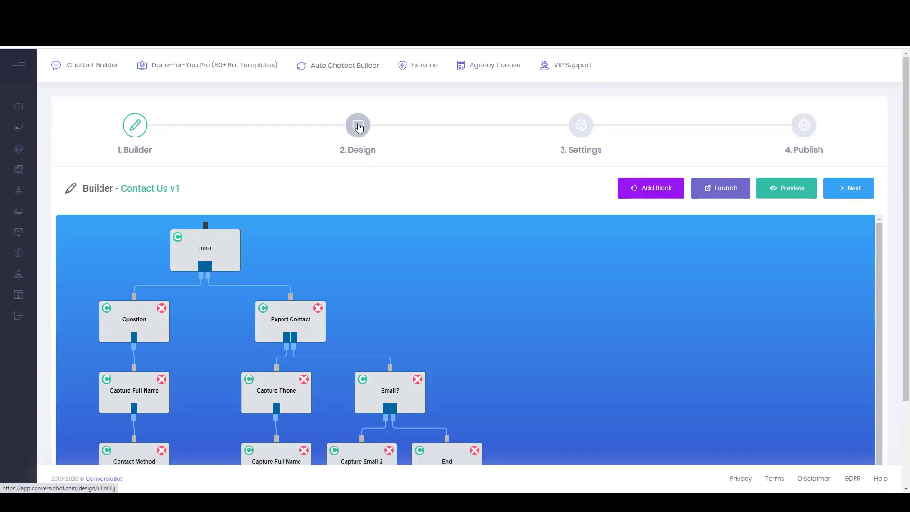
{"action": "scroll", "coordinate": [360, 169], "scroll_direction": "down", "scroll_amount": 2}
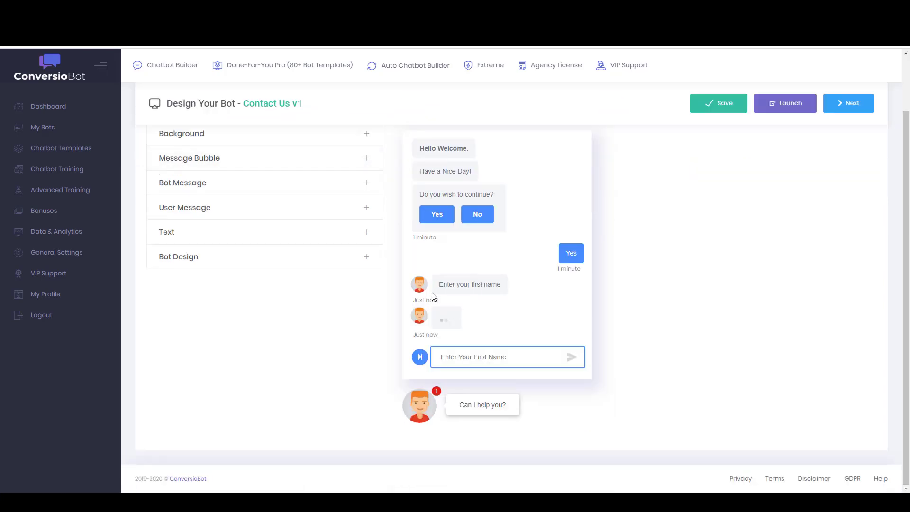
{"action": "left_click", "coordinate": [268, 256]}
{"action": "scroll", "coordinate": [291, 227], "scroll_direction": "down", "scroll_amount": 4}
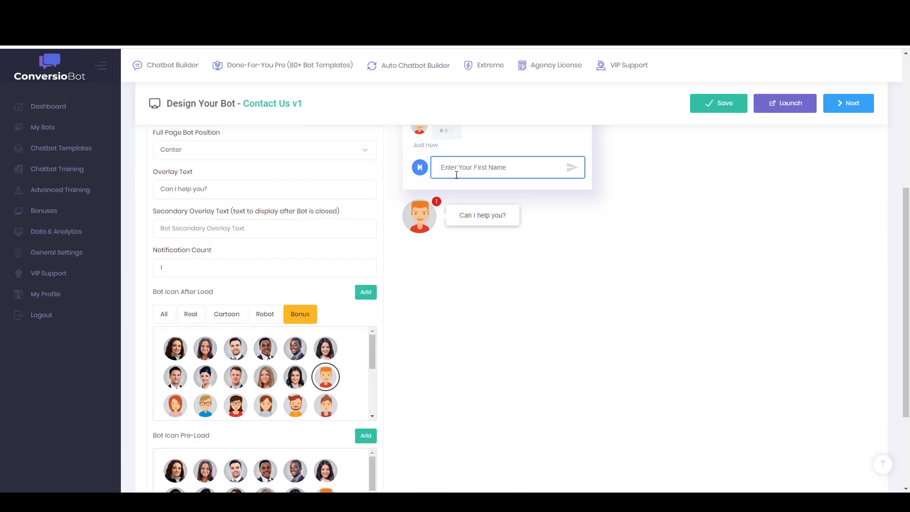
{"action": "scroll", "coordinate": [402, 256], "scroll_direction": "down", "scroll_amount": 3}
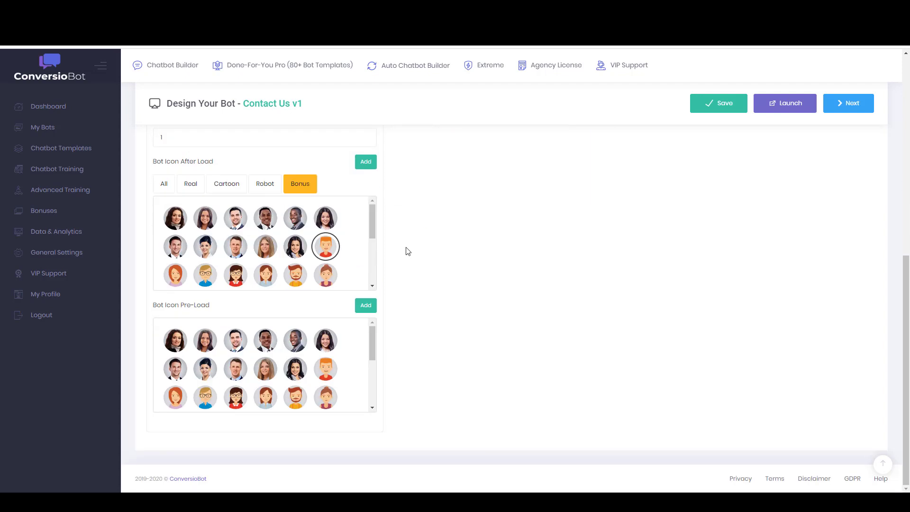
Browse the cartoon, real and robot icon categories for the bot icon shown after load
{"action": "left_click", "coordinate": [265, 201]}
{"action": "left_click", "coordinate": [229, 209]}
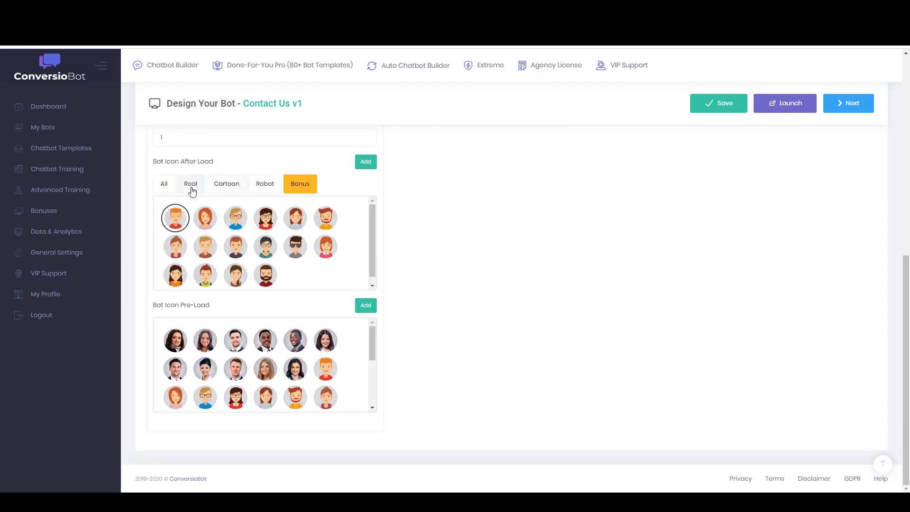
{"action": "left_click", "coordinate": [189, 204]}
{"action": "left_click", "coordinate": [225, 209]}
{"action": "left_click", "coordinate": [271, 186]}
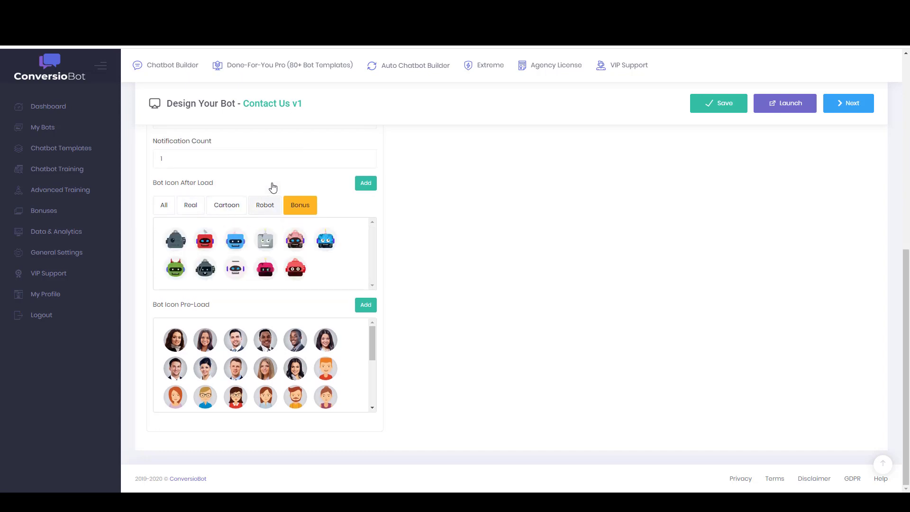
{"action": "scroll", "coordinate": [313, 206], "scroll_direction": "up", "scroll_amount": 2}
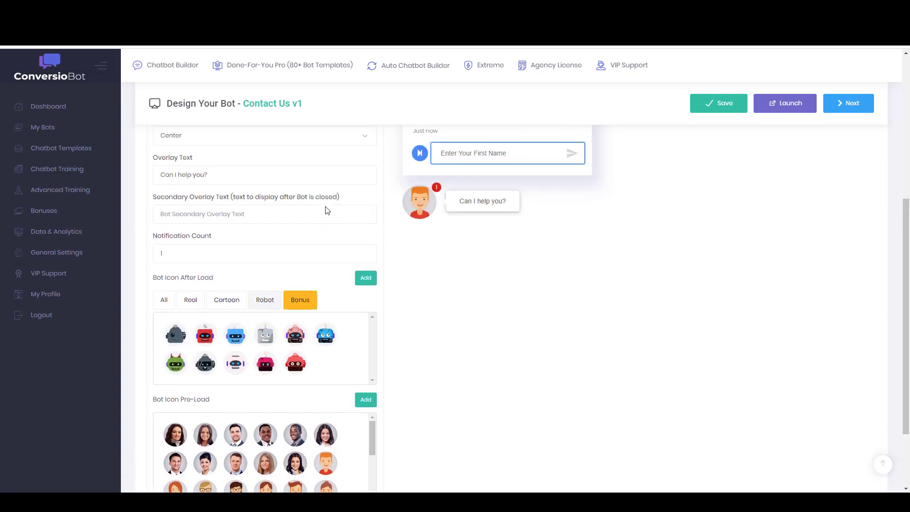
{"action": "left_click", "coordinate": [366, 279]}
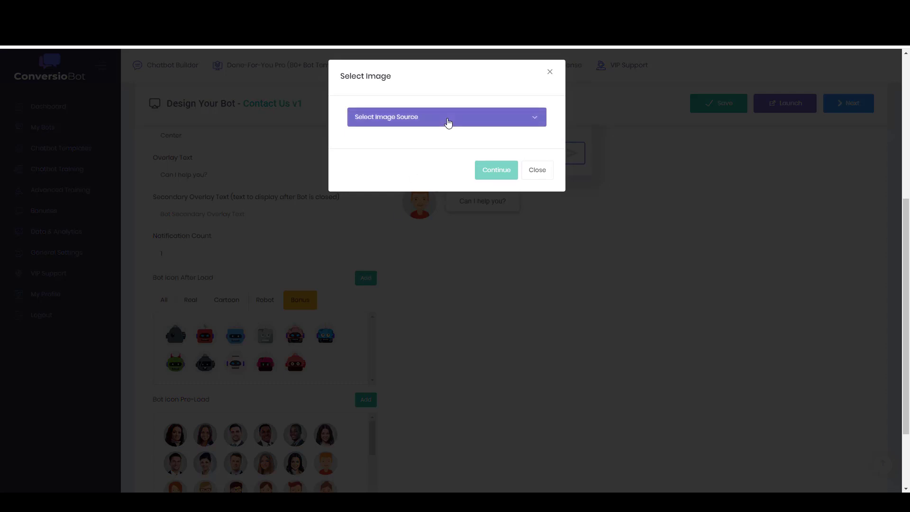
{"action": "left_click", "coordinate": [447, 121]}
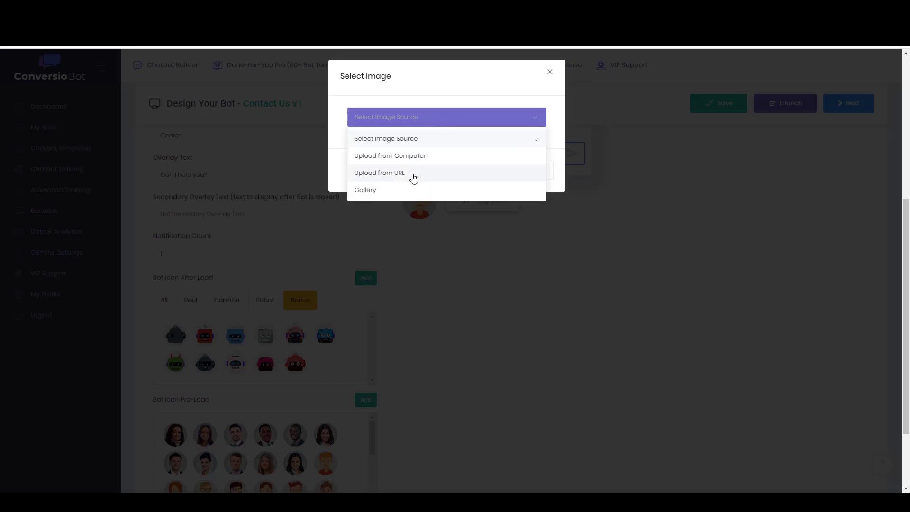
{"action": "left_click", "coordinate": [413, 174]}
{"action": "left_click", "coordinate": [388, 147]}
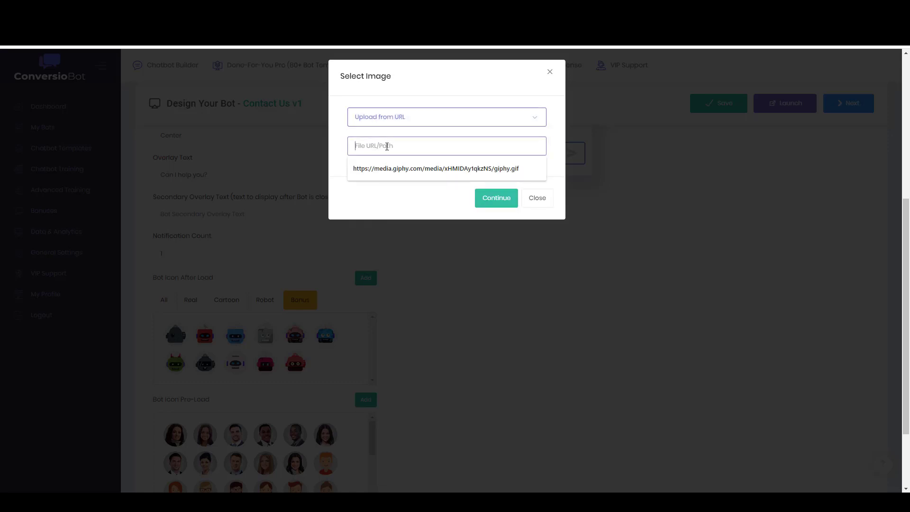
{"action": "left_click", "coordinate": [392, 170]}
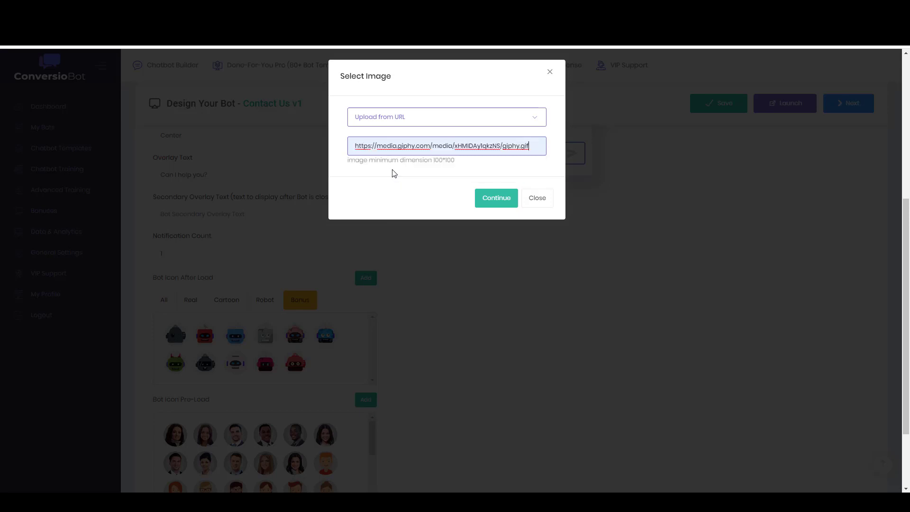
{"action": "left_click", "coordinate": [484, 199]}
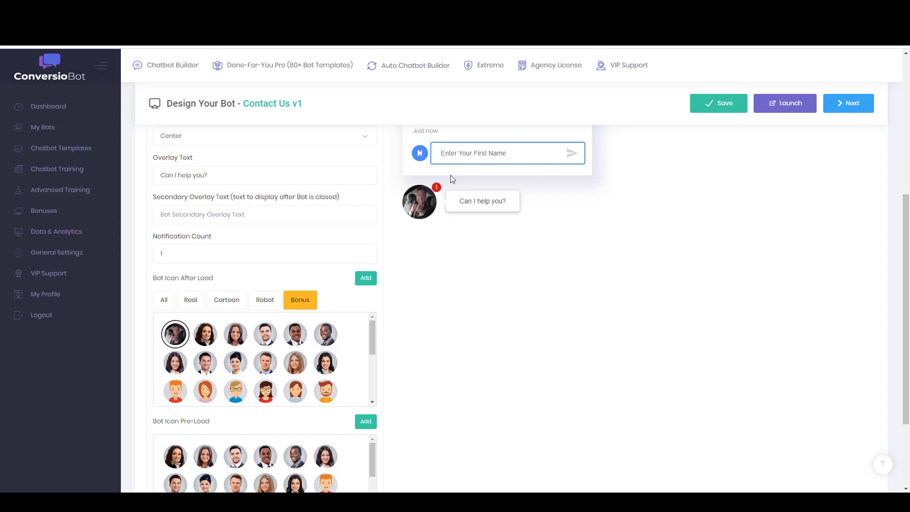
{"action": "left_click", "coordinate": [366, 278]}
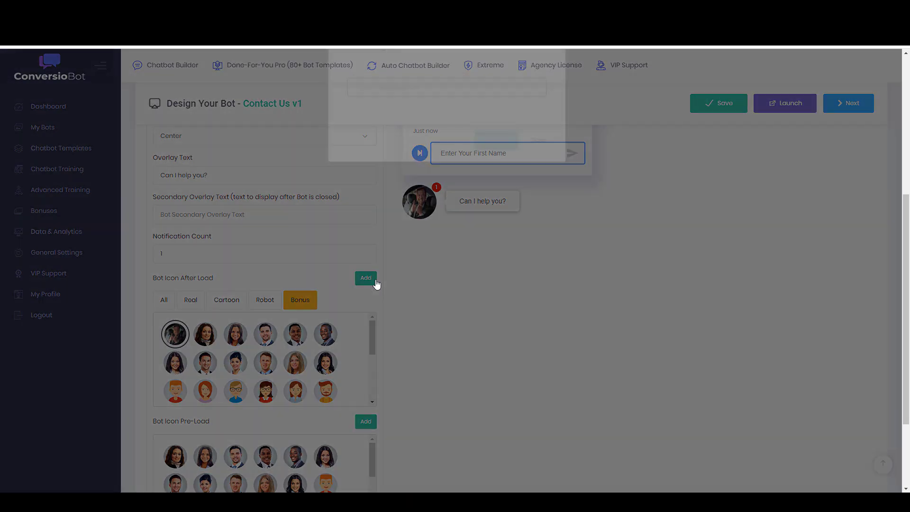
{"action": "left_click", "coordinate": [426, 124]}
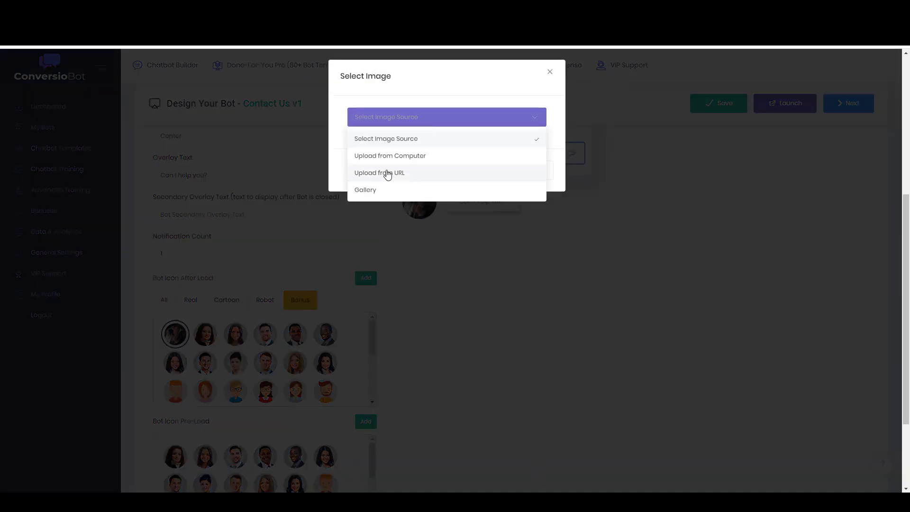
{"action": "left_click", "coordinate": [416, 137]}
{"action": "left_click", "coordinate": [507, 117]}
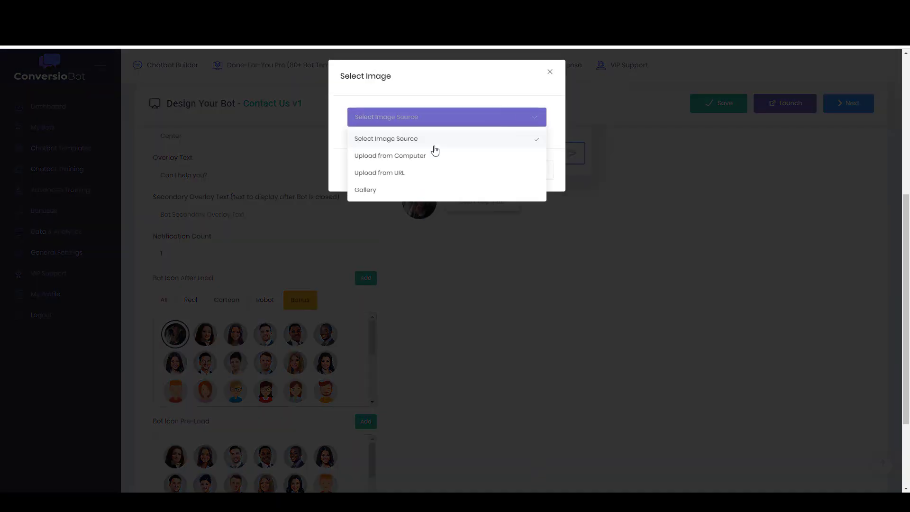
{"action": "left_click", "coordinate": [409, 172]}
{"action": "left_click", "coordinate": [413, 147]}
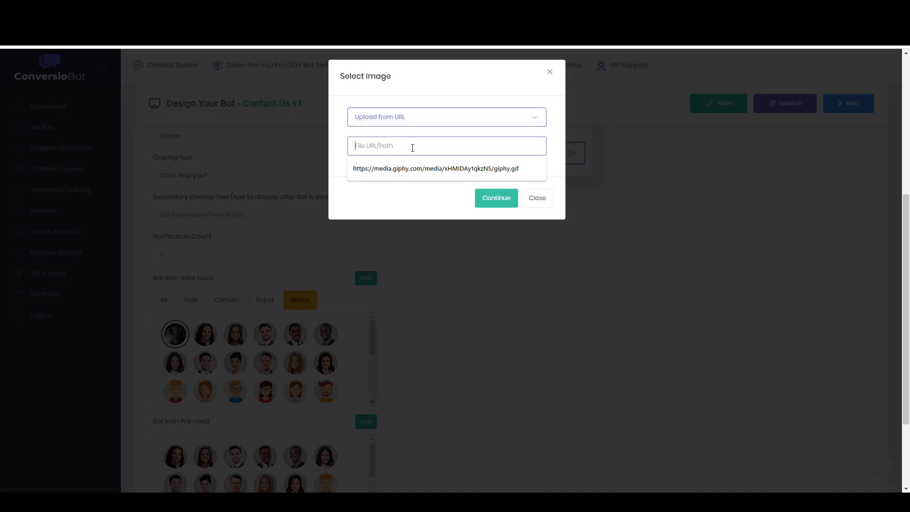
{"action": "left_click", "coordinate": [496, 198]}
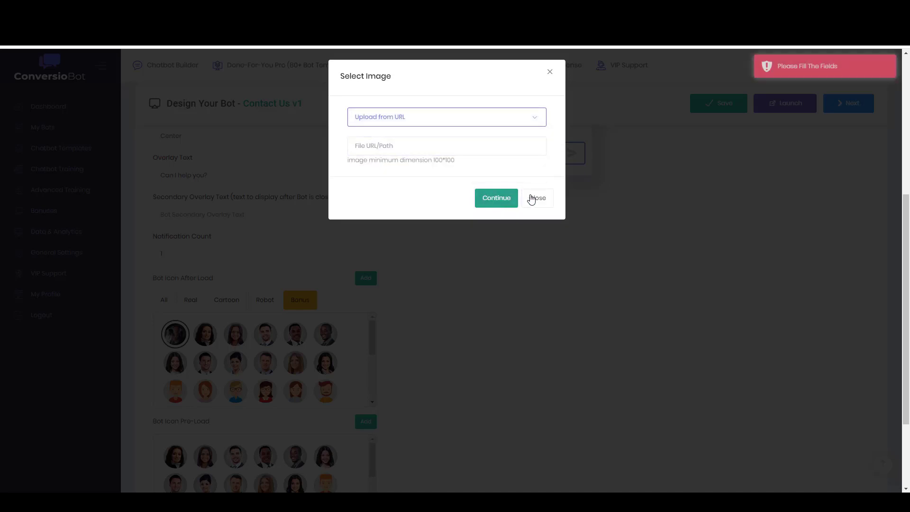
{"action": "left_click", "coordinate": [537, 198]}
Set the bot icon after load to the portrait of the woman with long blonde hair
{"action": "left_click", "coordinate": [295, 363]}
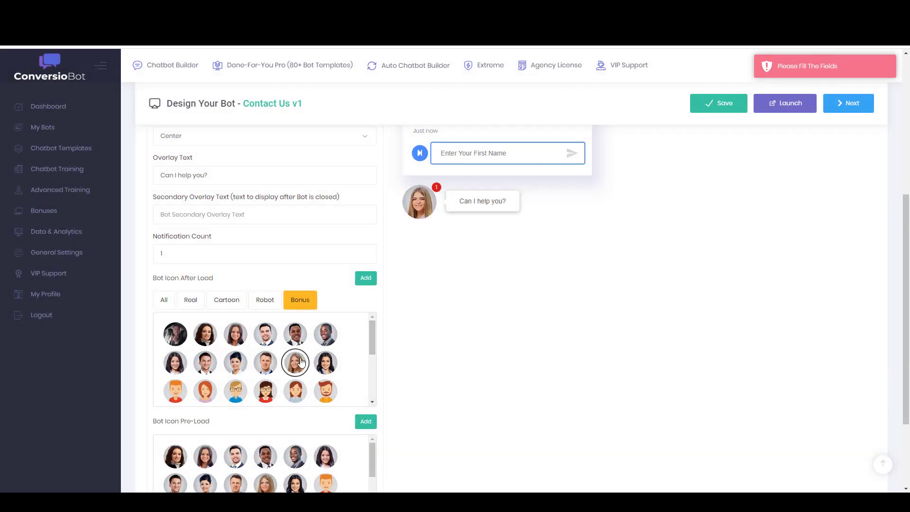
{"action": "scroll", "coordinate": [427, 245], "scroll_direction": "up", "scroll_amount": 7}
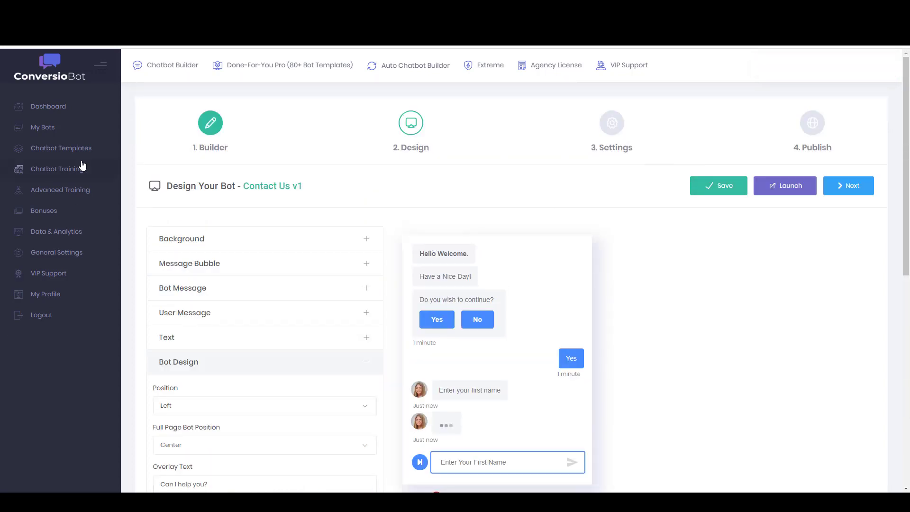
Return to the dashboard and dismiss the notification about new videos on selling bot services
{"action": "left_click", "coordinate": [67, 117]}
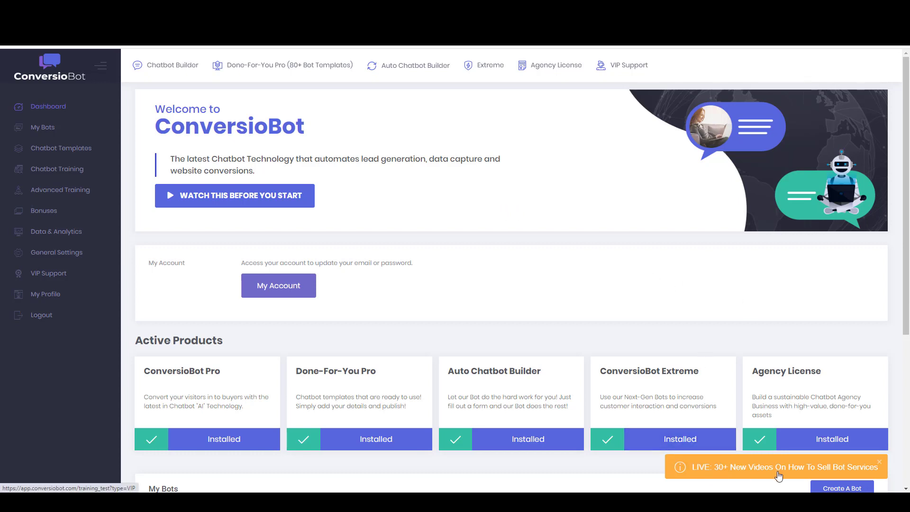
{"action": "left_click", "coordinate": [879, 464]}
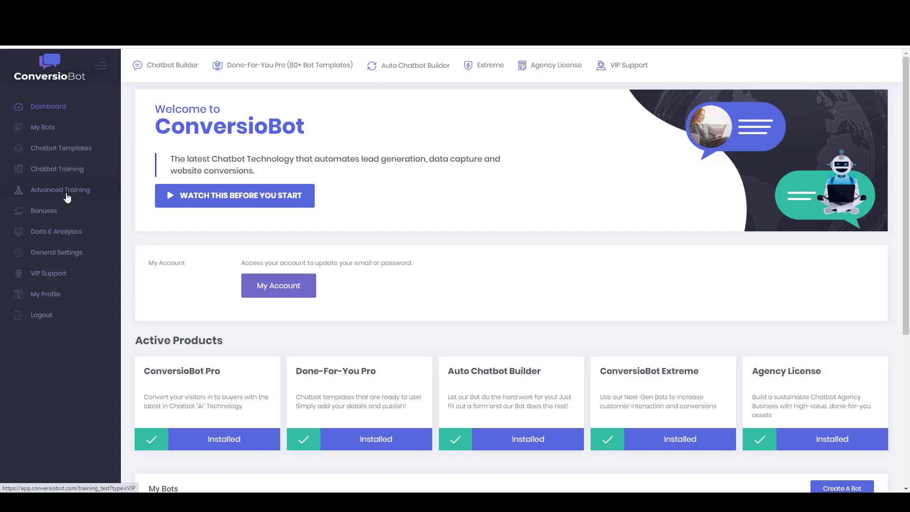
Look through the basic chatbot training and advanced training video categories and return to the dashboard
{"action": "left_click", "coordinate": [59, 175]}
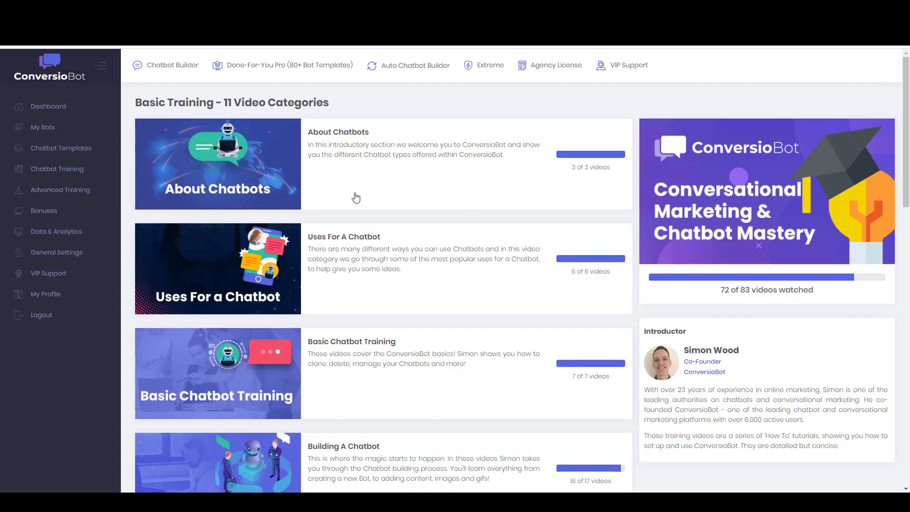
{"action": "scroll", "coordinate": [376, 142], "scroll_direction": "down", "scroll_amount": 9}
{"action": "scroll", "coordinate": [379, 143], "scroll_direction": "up", "scroll_amount": 7}
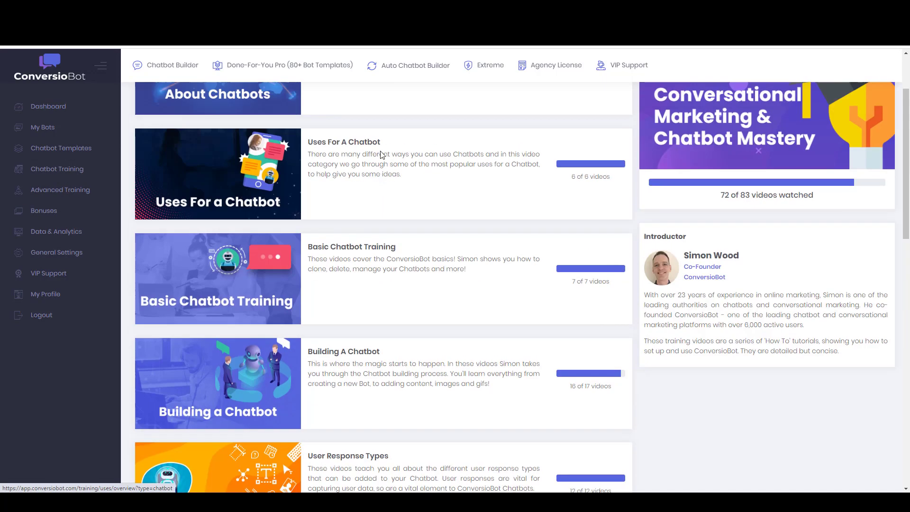
{"action": "scroll", "coordinate": [381, 154], "scroll_direction": "up", "scroll_amount": 2}
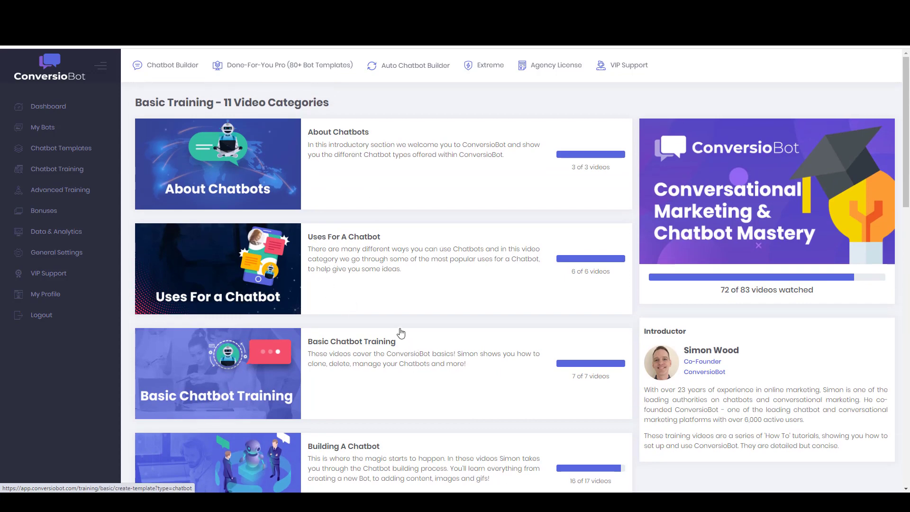
{"action": "left_click", "coordinate": [59, 193]}
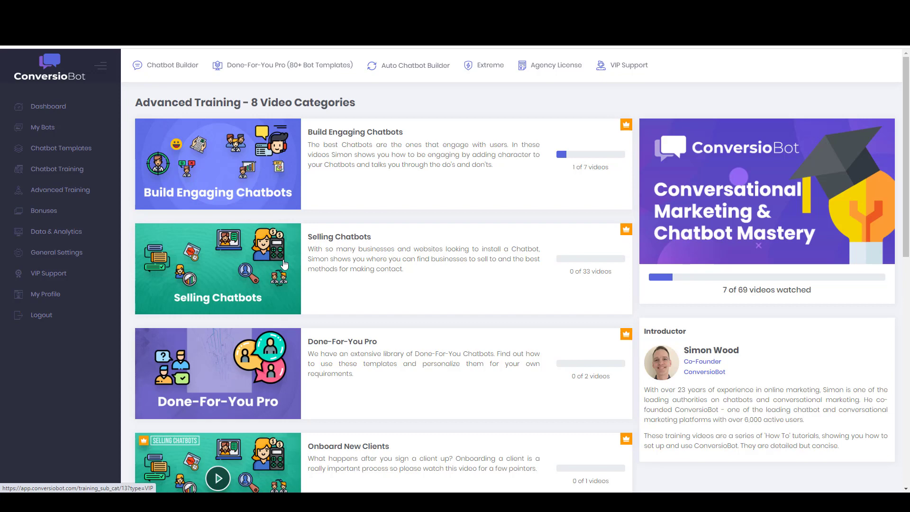
{"action": "left_click", "coordinate": [50, 109]}
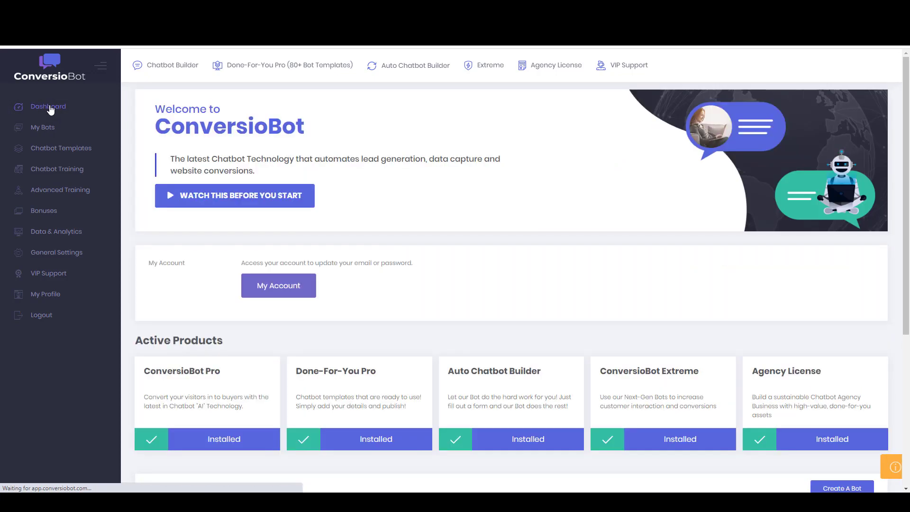